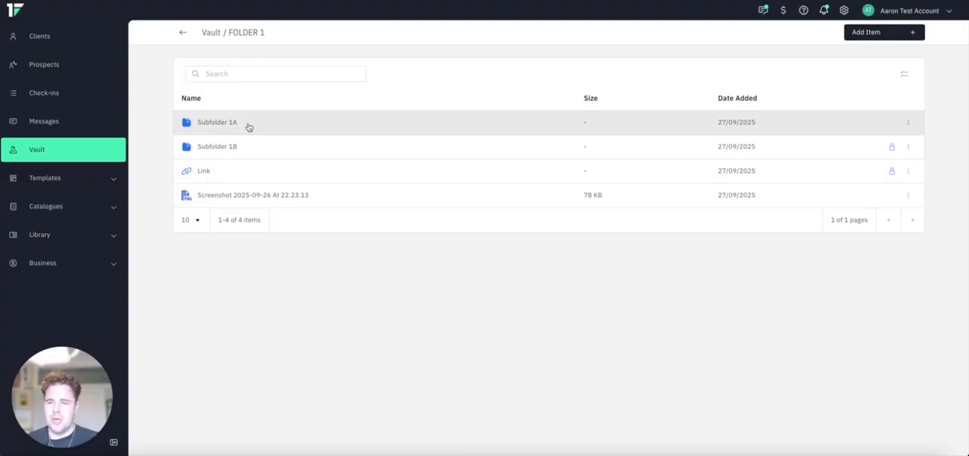
# - View the contents of Subfolder 1A and its Subfolder 2 inside FOLDER 1, and return to the Vault's main folder list
pyautogui.click(250, 124)
pyautogui.click(305, 124)
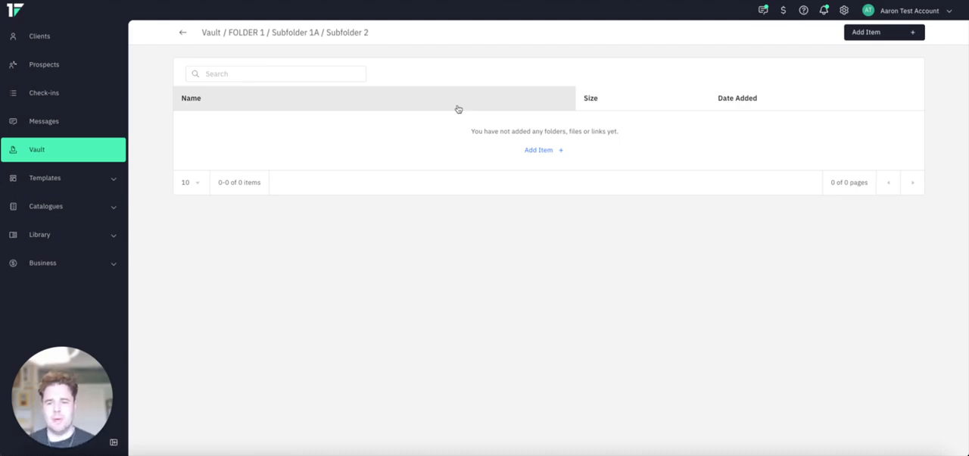
pyautogui.click(285, 34)
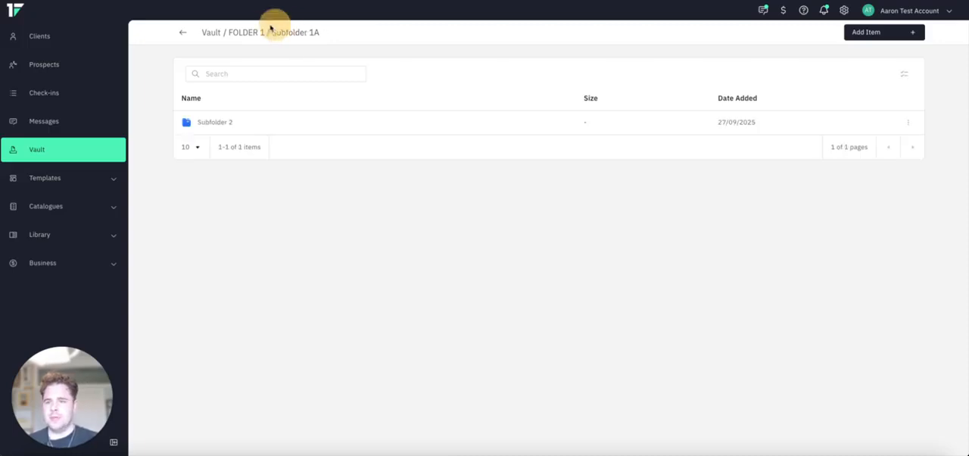
pyautogui.click(231, 35)
pyautogui.click(211, 33)
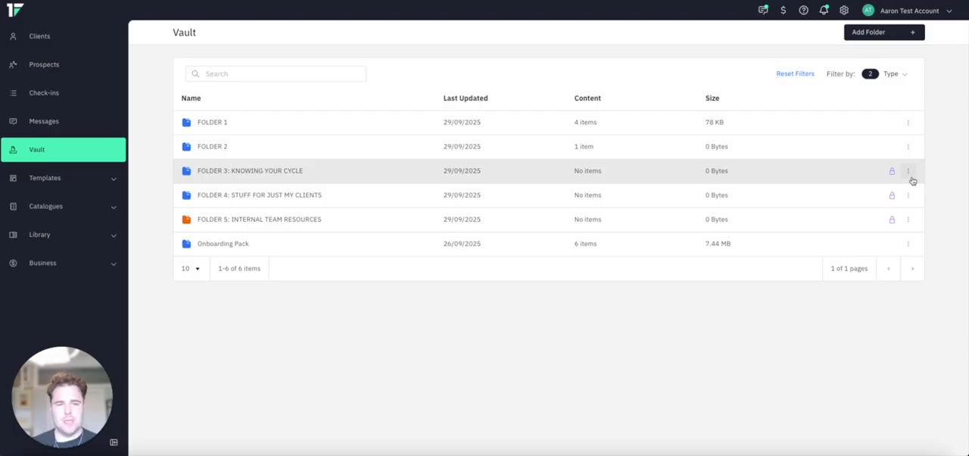
# - Check who has access to FOLDER 3: KNOWING YOUR CYCLE in its folder permissions, and close without changes
pyautogui.click(892, 33)
pyautogui.click(858, 120)
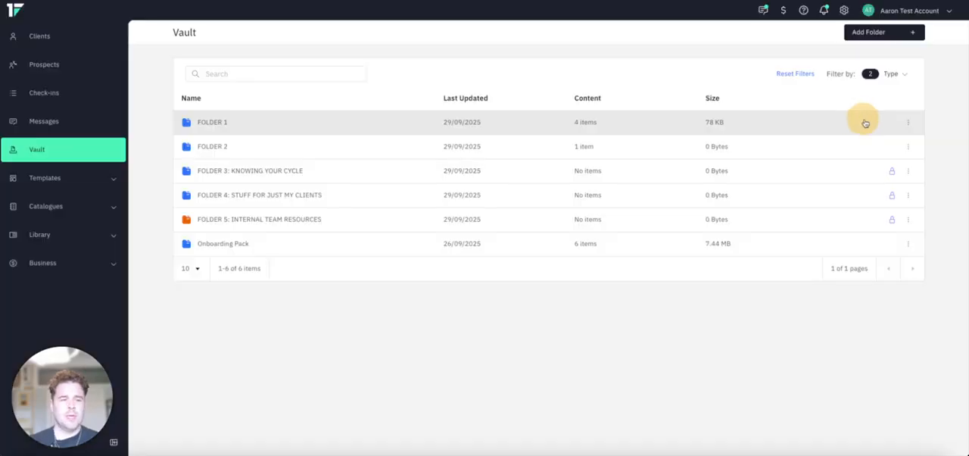
pyautogui.click(908, 171)
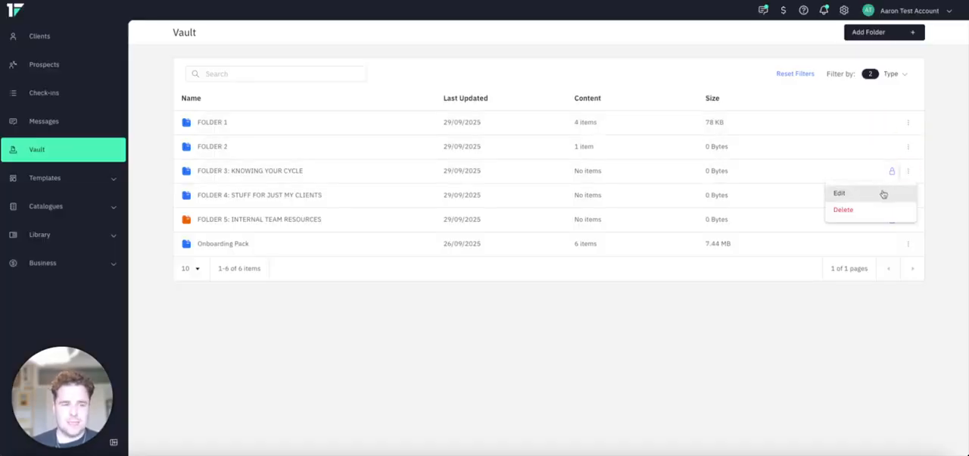
pyautogui.click(899, 191)
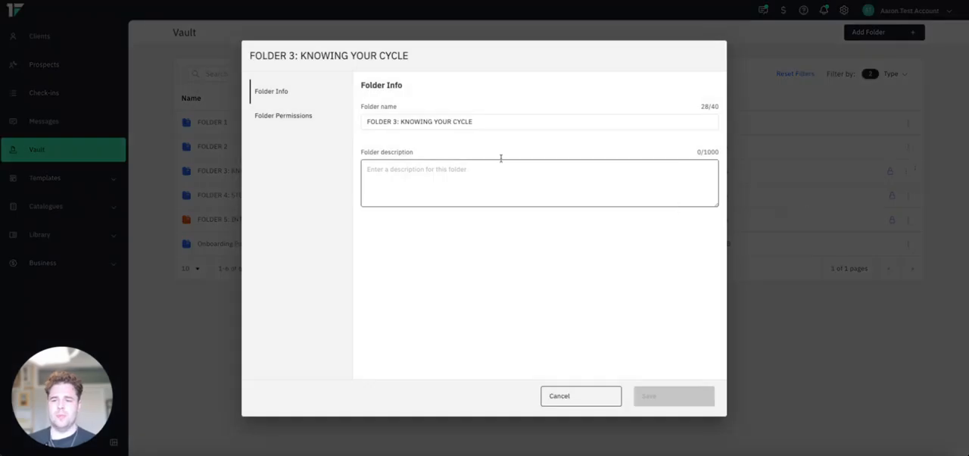
pyautogui.click(324, 121)
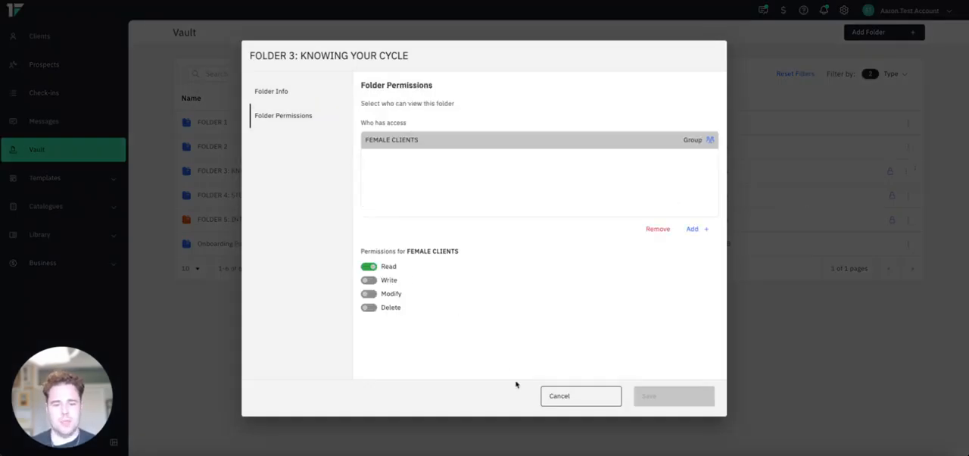
pyautogui.click(561, 396)
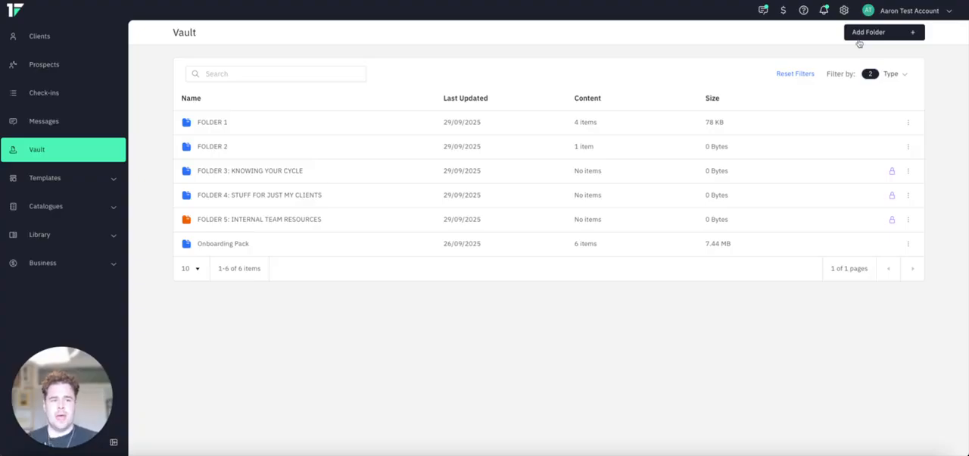
# - Start a new folder, look through the groups, team members and clients offered for its permissions, and cancel
pyautogui.click(860, 32)
pyautogui.click(303, 116)
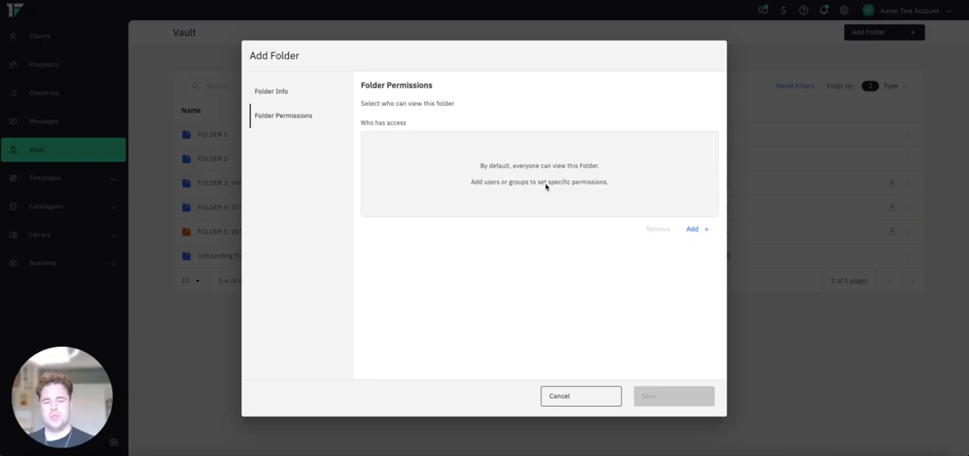
pyautogui.click(692, 229)
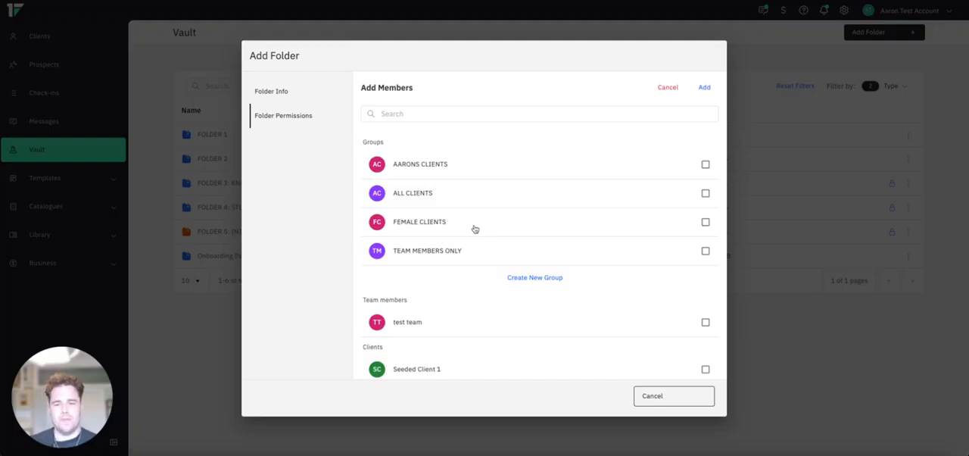
pyautogui.scroll(-1, 475, 231)
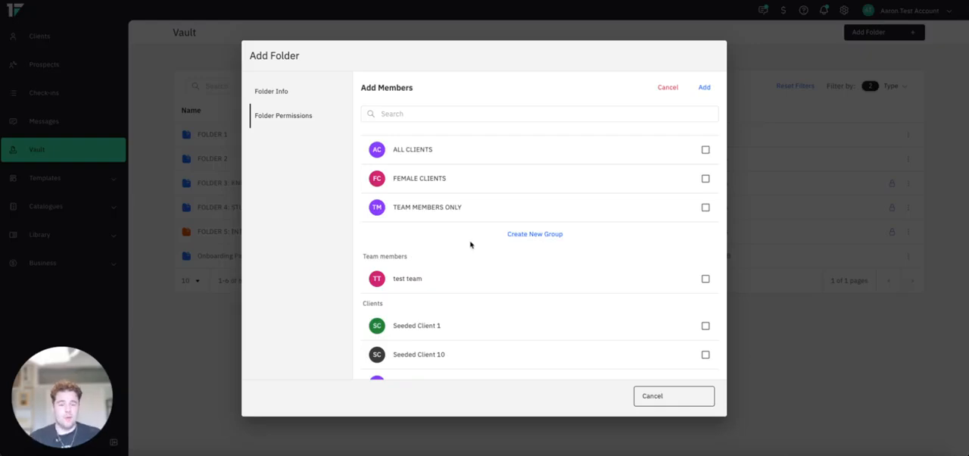
pyautogui.scroll(-1, 469, 235)
pyautogui.scroll(-2, 474, 273)
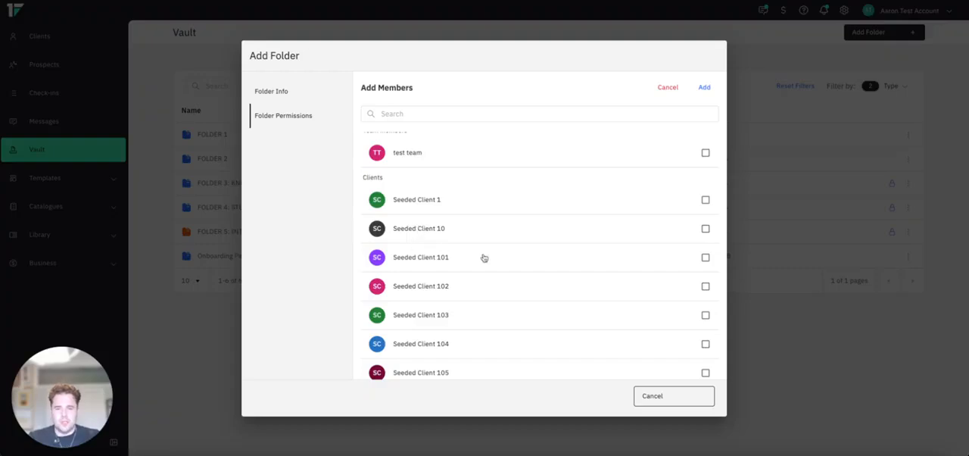
pyautogui.click(665, 408)
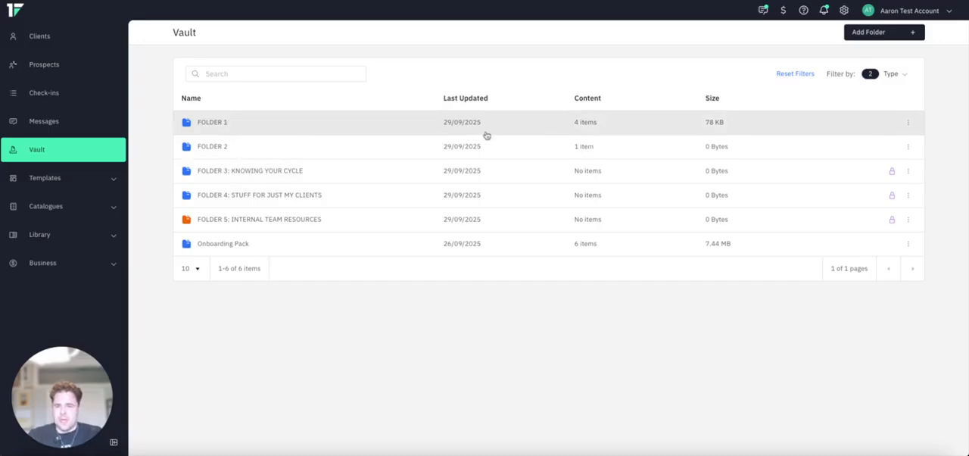
# - View the contents of FOLDER 3: KNOWING YOUR CYCLE and review its folder permissions, leaving them unchanged
pyautogui.click(474, 171)
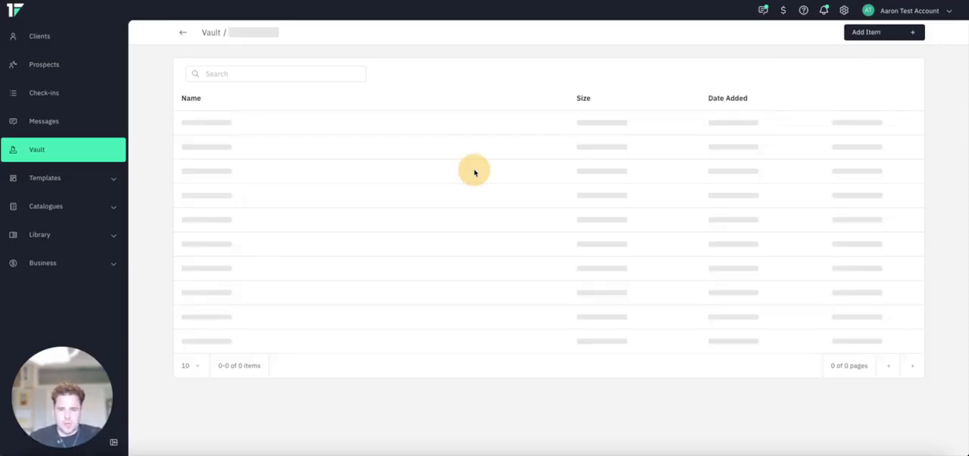
pyautogui.click(212, 32)
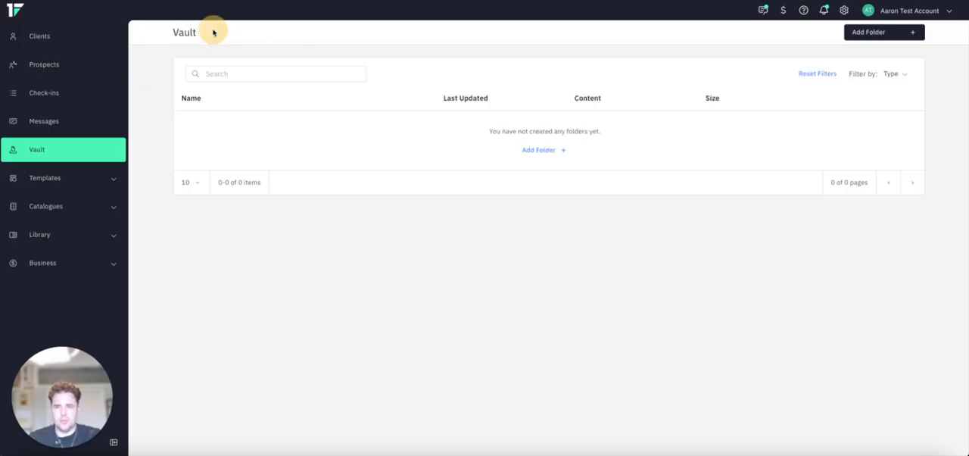
pyautogui.click(908, 171)
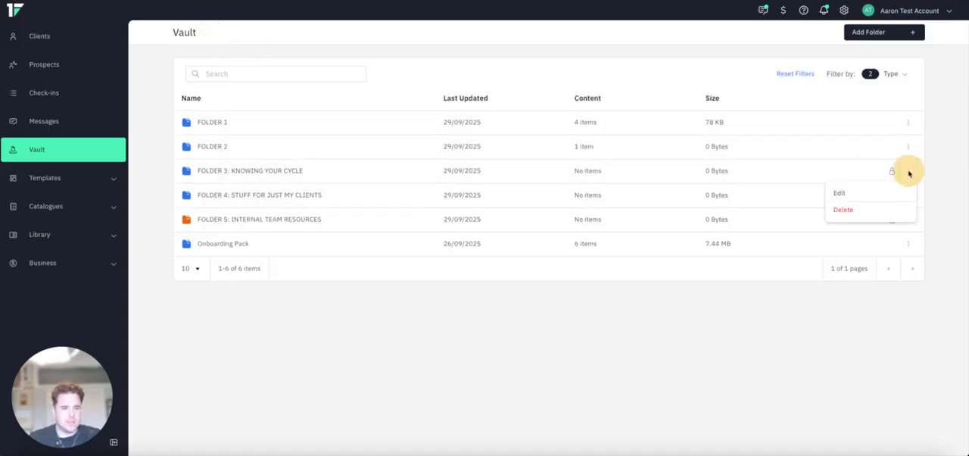
pyautogui.click(874, 194)
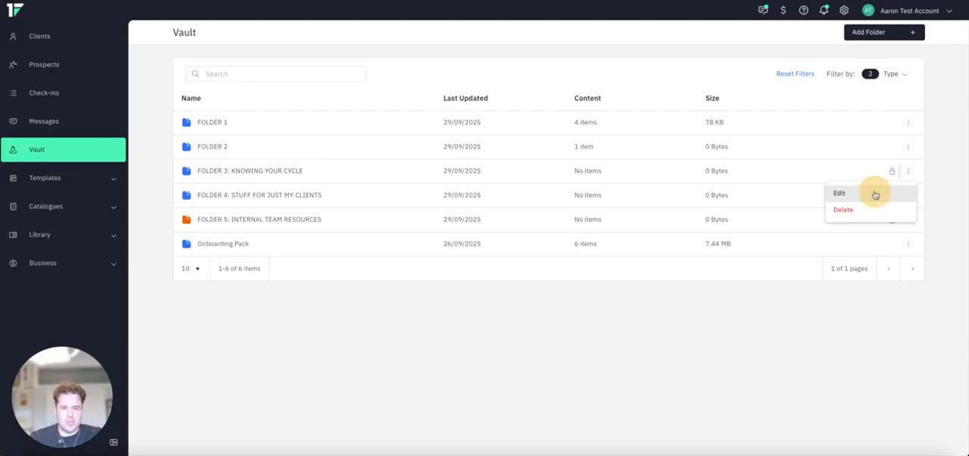
pyautogui.click(315, 128)
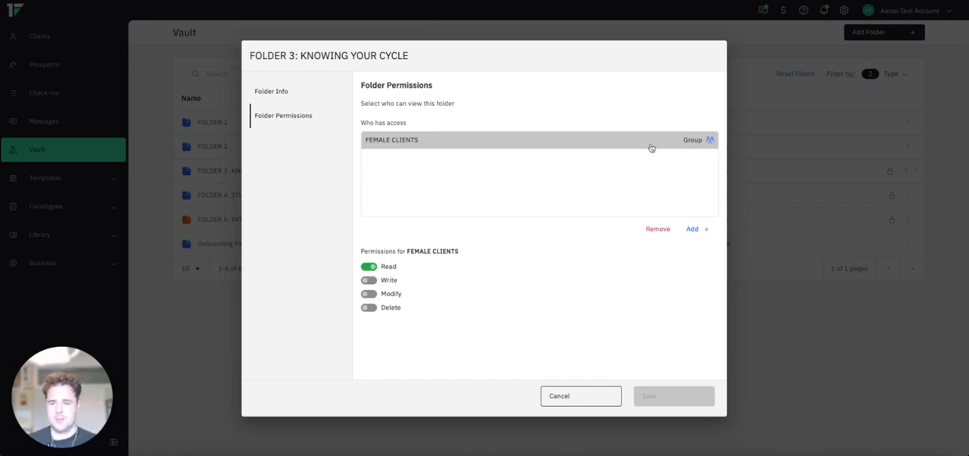
pyautogui.click(575, 397)
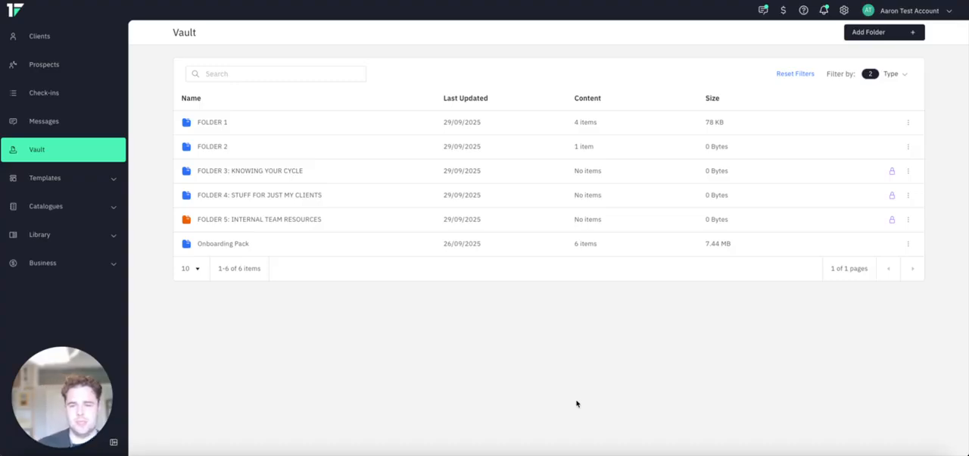
# - View the contents of FOLDER 4: STUFF FOR JUST MY CLIENTS and review its folder permissions without changing them
pyautogui.click(483, 196)
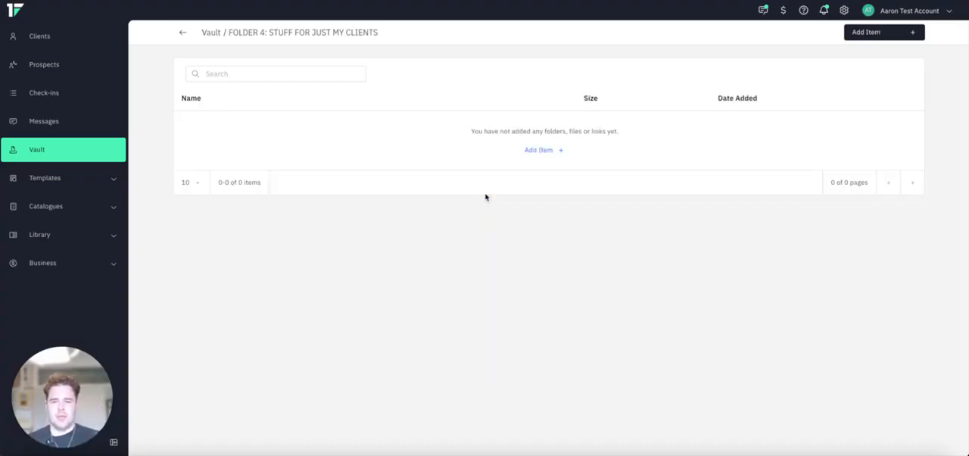
pyautogui.click(212, 33)
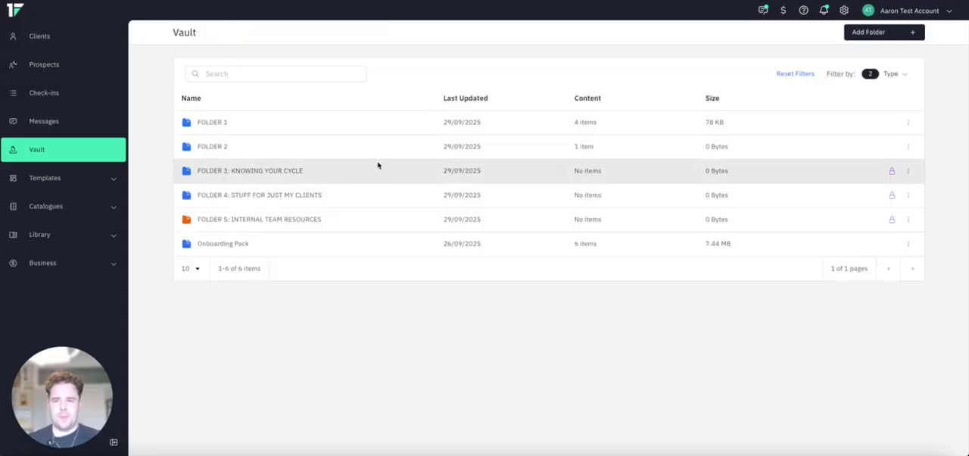
pyautogui.click(909, 198)
pyautogui.click(896, 217)
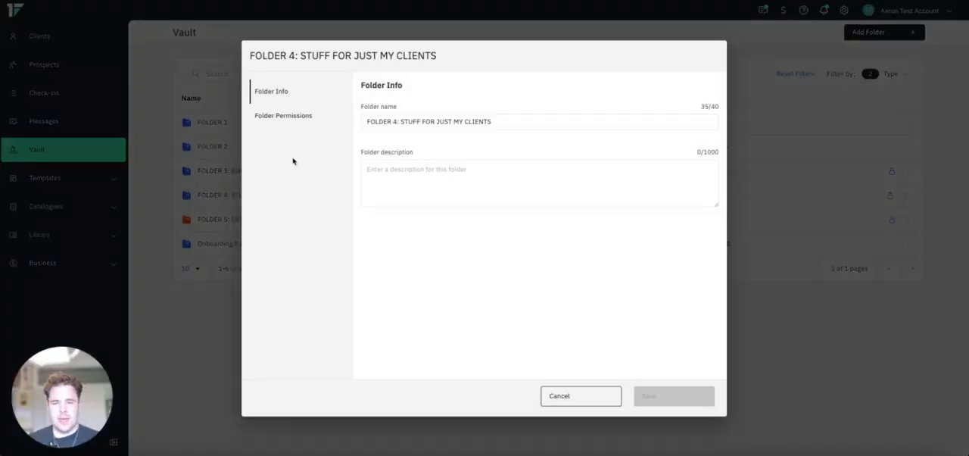
pyautogui.click(302, 115)
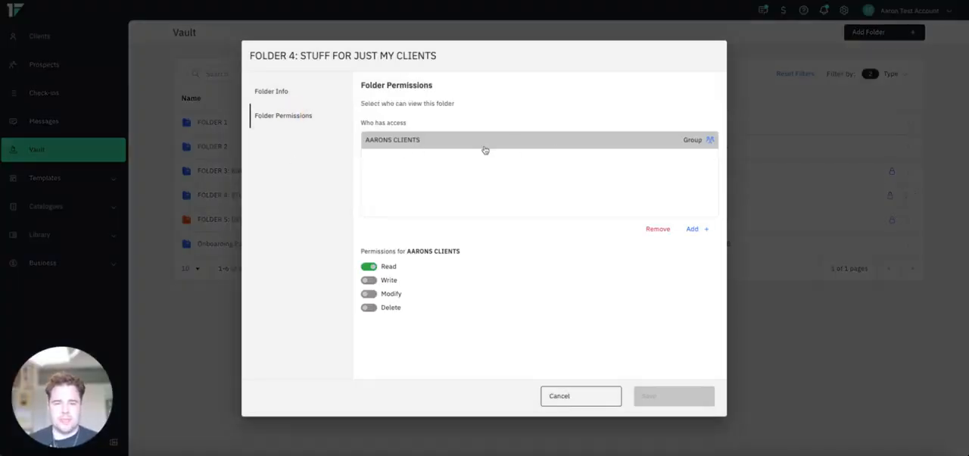
pyautogui.click(581, 398)
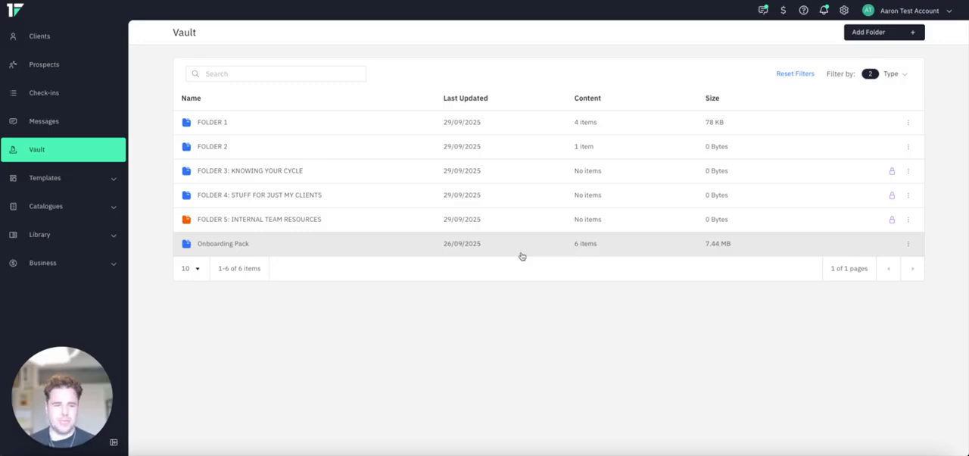
# - Review the access permissions of FOLDER 5: INTERNAL TEAM RESOURCES and close them without changes
pyautogui.click(910, 221)
pyautogui.click(886, 240)
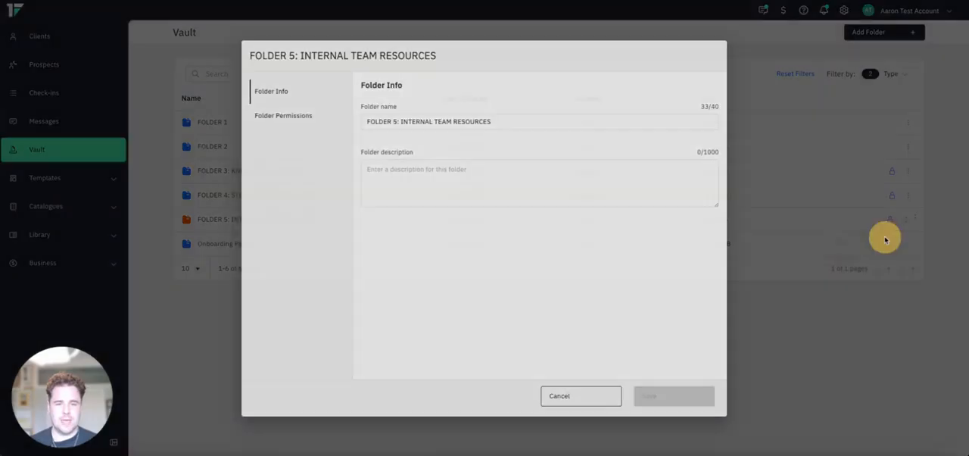
pyautogui.click(277, 118)
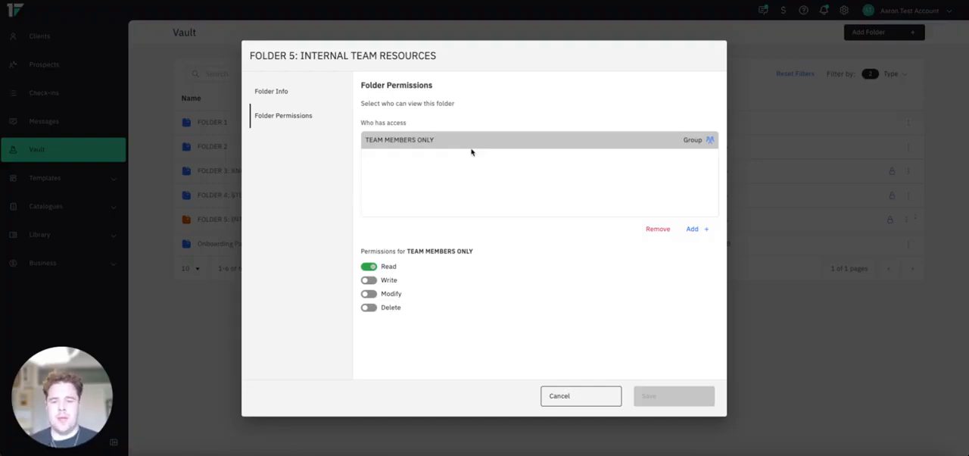
pyautogui.click(609, 395)
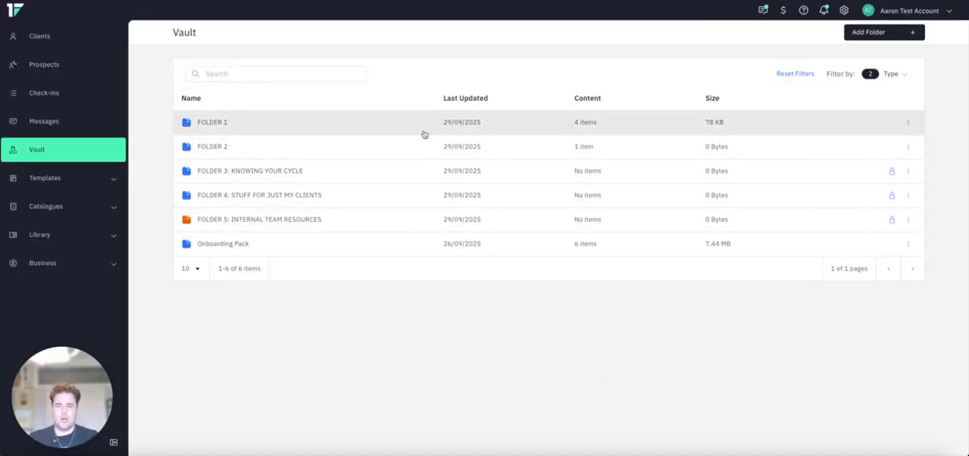
# - View the contents of FOLDER 3: KNOWING YOUR CYCLE and of FOLDER 1, returning to the main Vault list
pyautogui.click(308, 174)
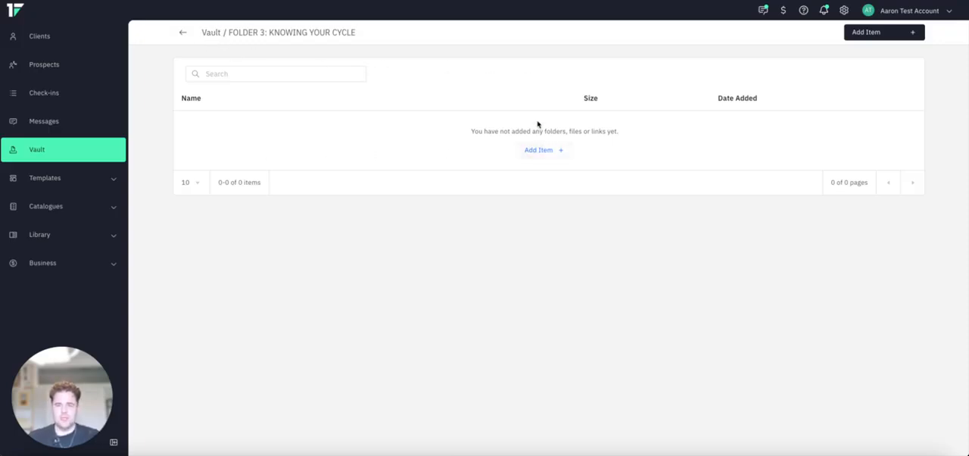
pyautogui.click(207, 33)
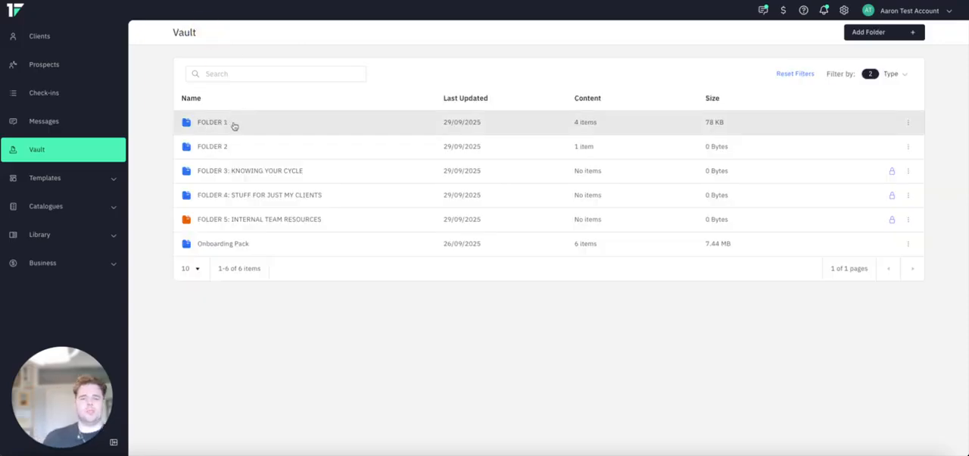
pyautogui.click(234, 124)
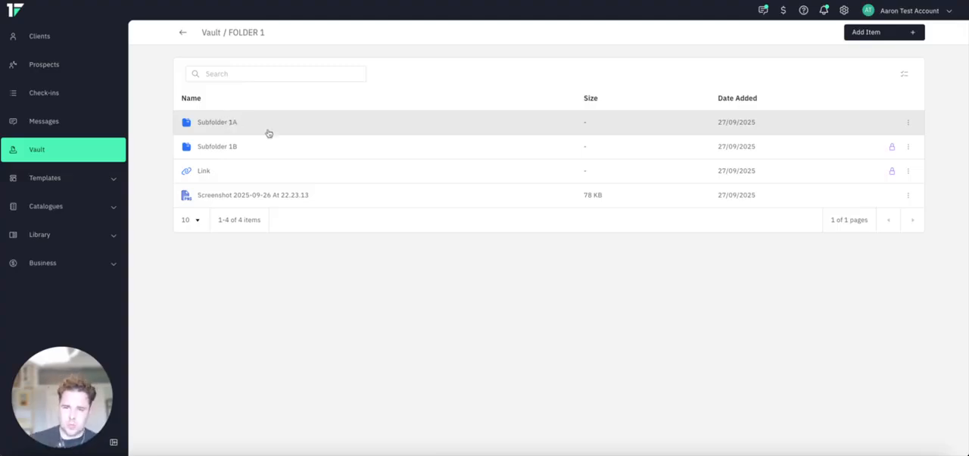
pyautogui.click(206, 35)
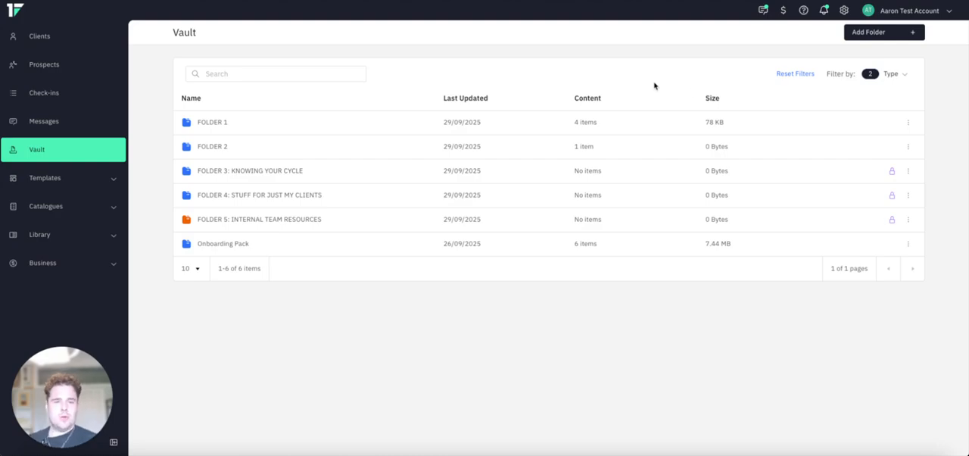
# - Add Seeded Client 1 to the members with access to FOLDER 3: KNOWING YOUR CYCLE and save the permissions
pyautogui.click(909, 171)
pyautogui.click(879, 191)
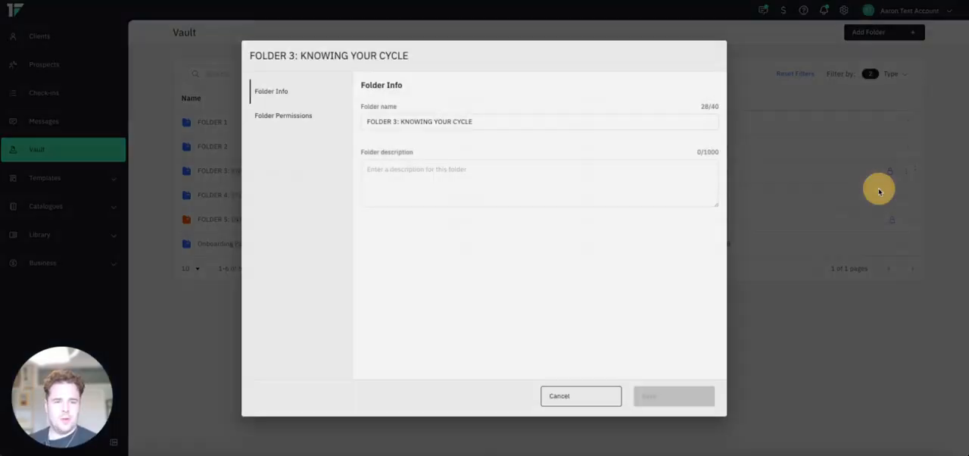
pyautogui.click(279, 118)
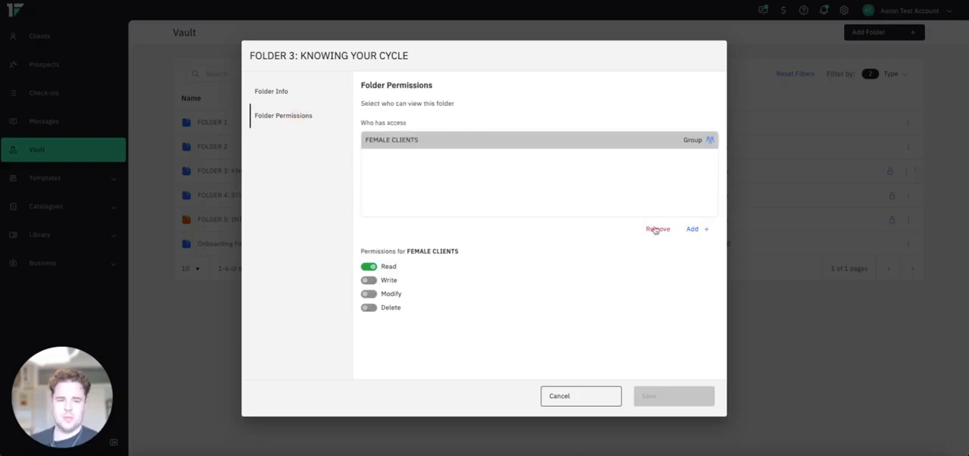
pyautogui.click(692, 229)
pyautogui.scroll(-2, 477, 341)
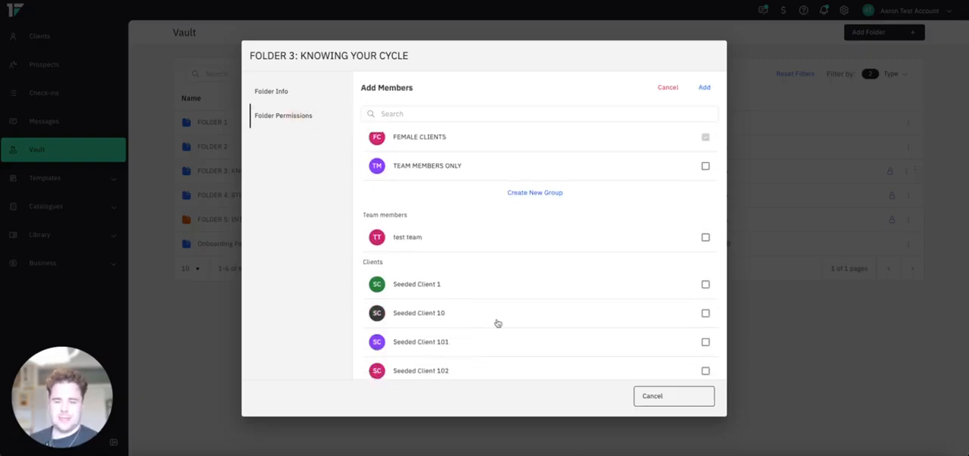
pyautogui.click(505, 286)
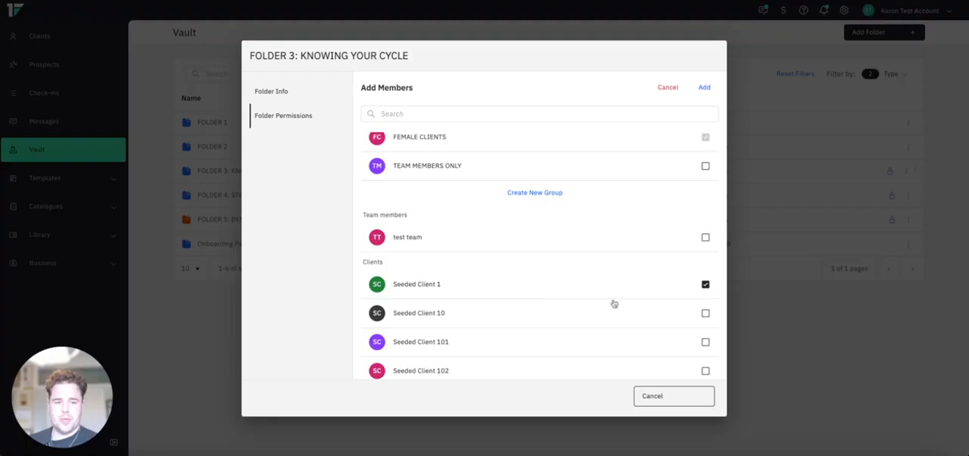
pyautogui.click(706, 87)
pyautogui.click(666, 390)
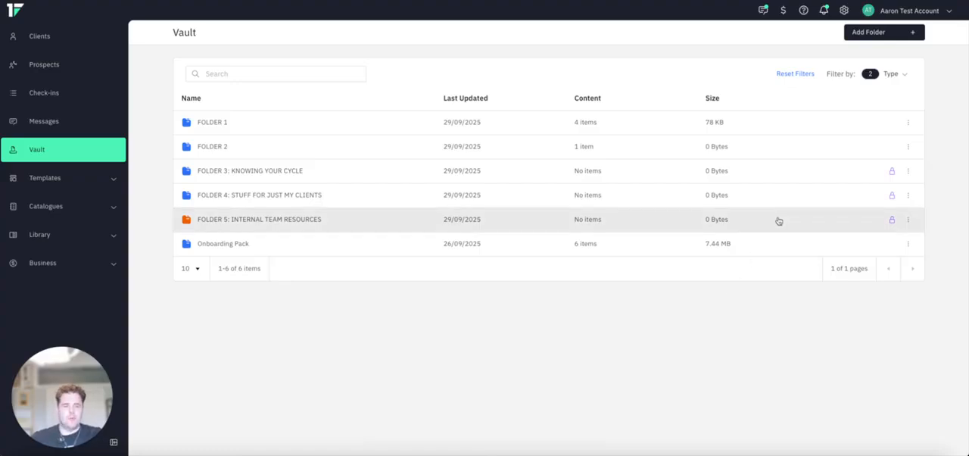
# - Include client folders in the Vault's folder type filter alongside the coach and team folders
pyautogui.click(894, 75)
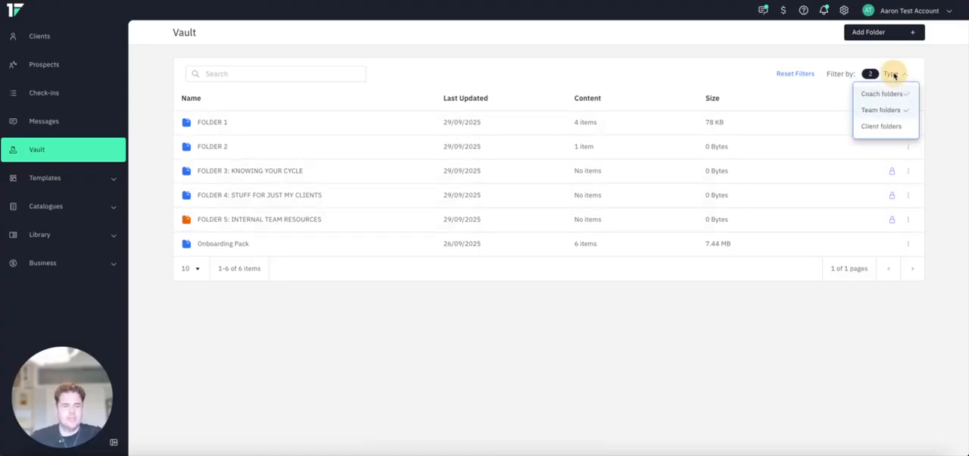
pyautogui.click(881, 127)
pyautogui.click(543, 400)
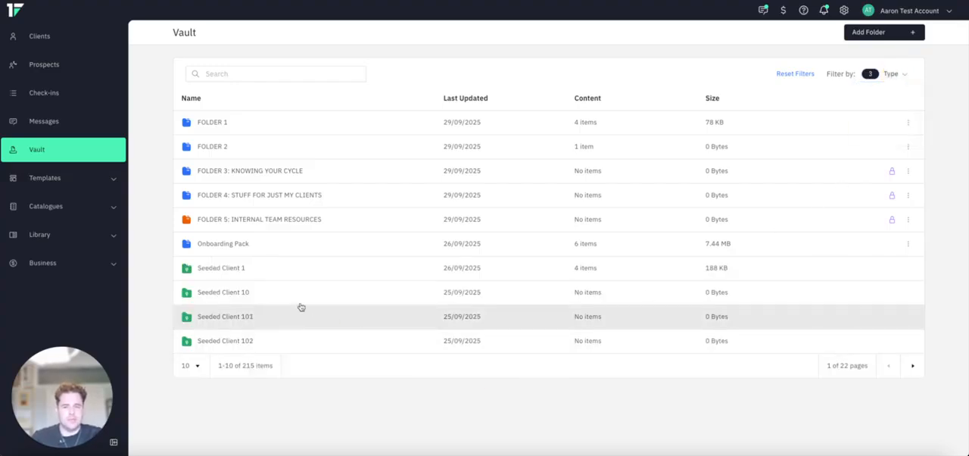